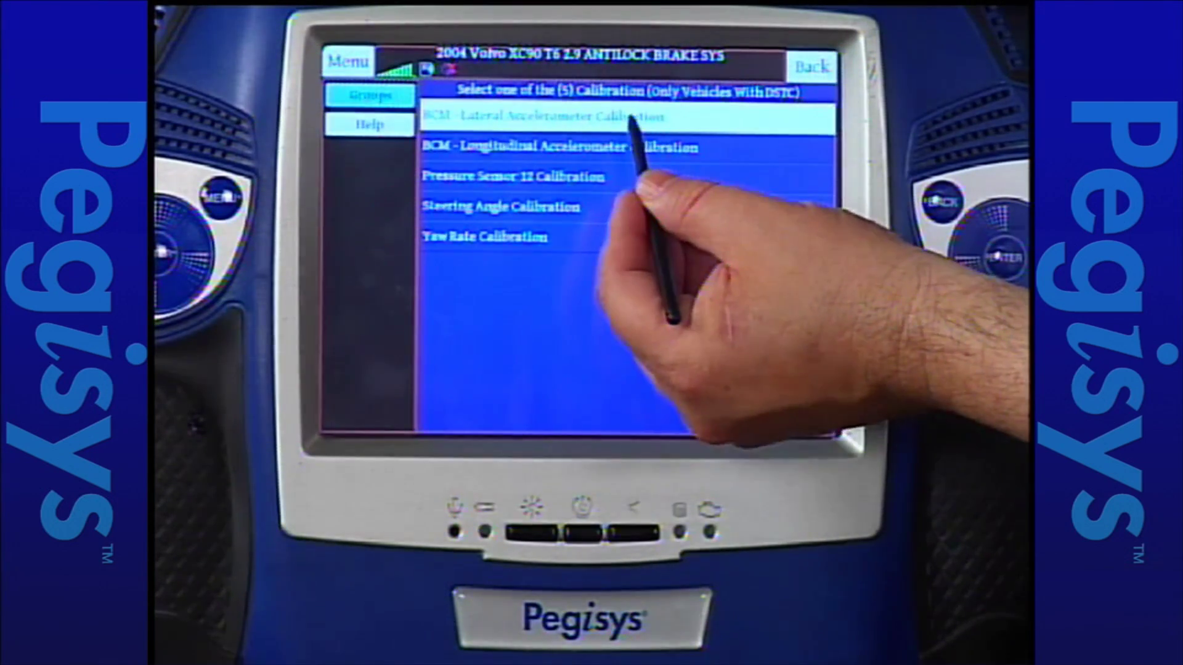
Start the BCM - Lateral Accelerometer Calibration from the list of five calibrations.
{"action": "left_click", "coordinate": [625, 116]}
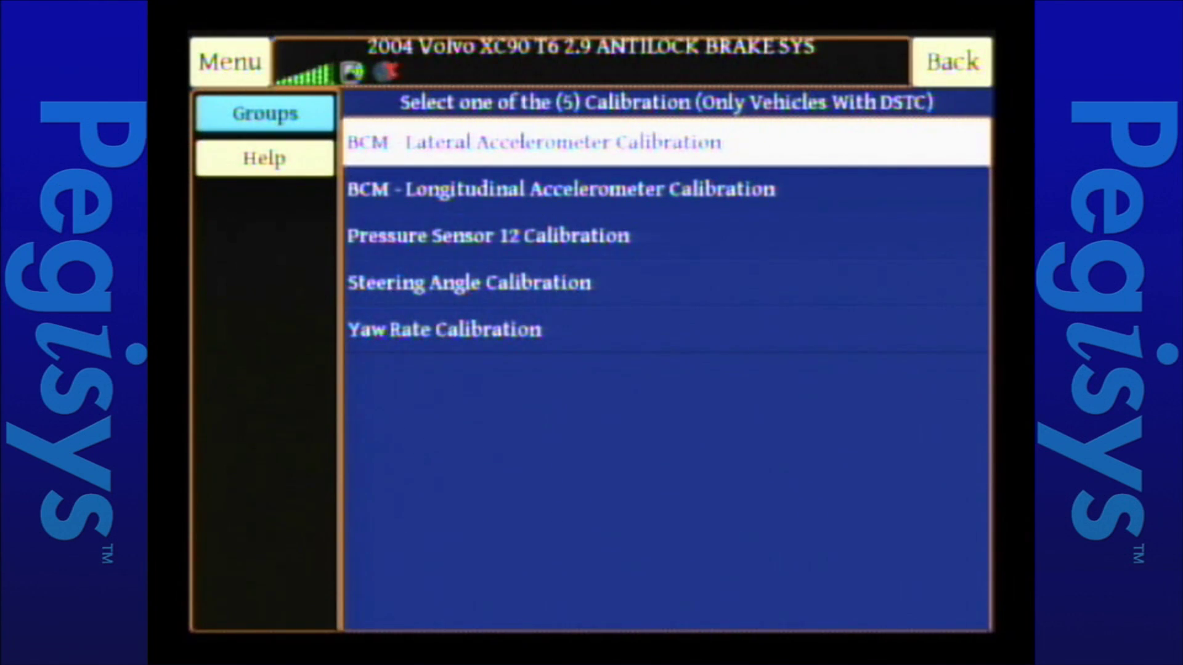
Run Pressure Sensor 12 Calibration past its note and steps, then select Steering Angle Calibration.
{"action": "left_click", "coordinate": [488, 236]}
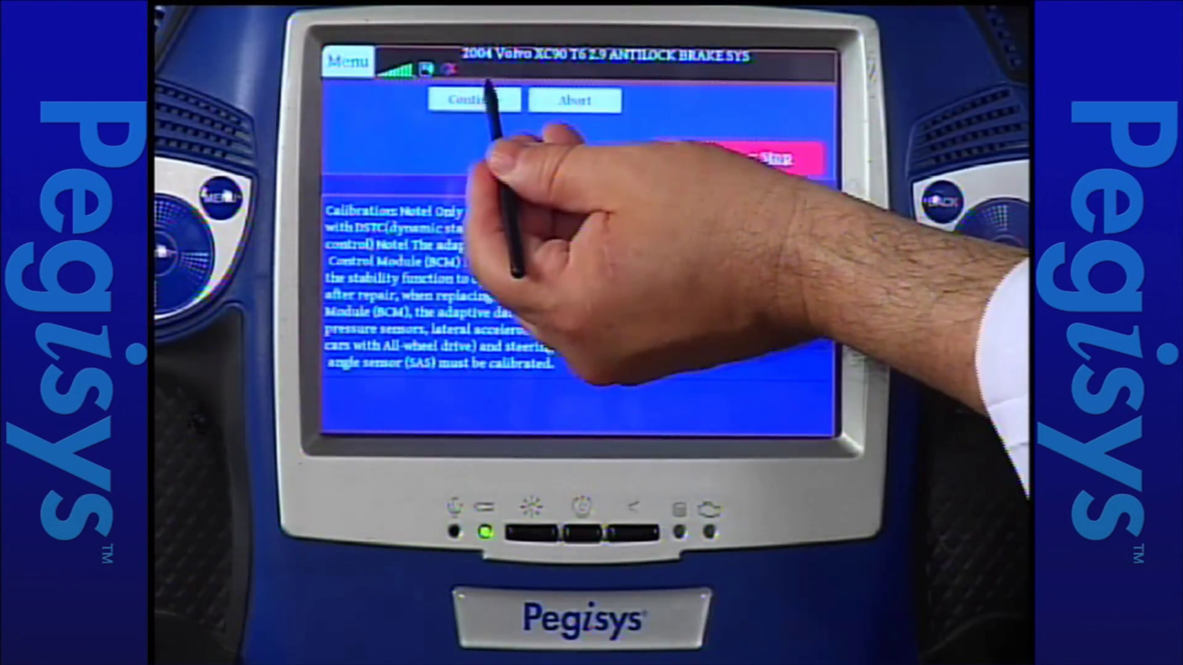
{"action": "left_click", "coordinate": [487, 95]}
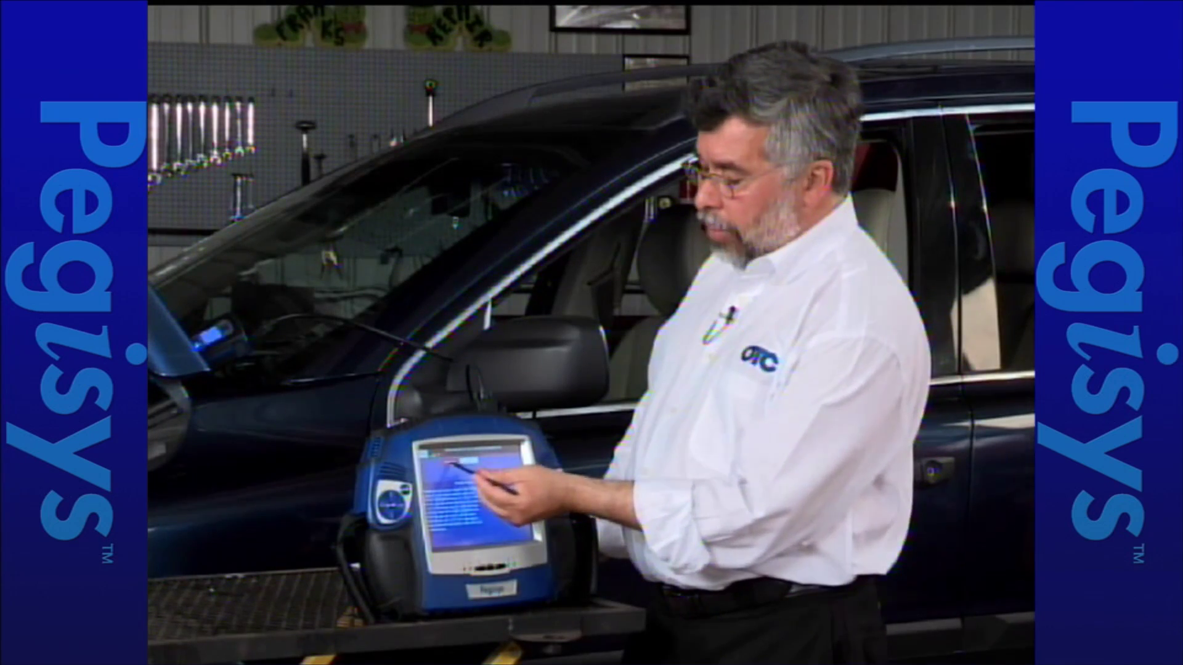
{"action": "left_click", "coordinate": [502, 476]}
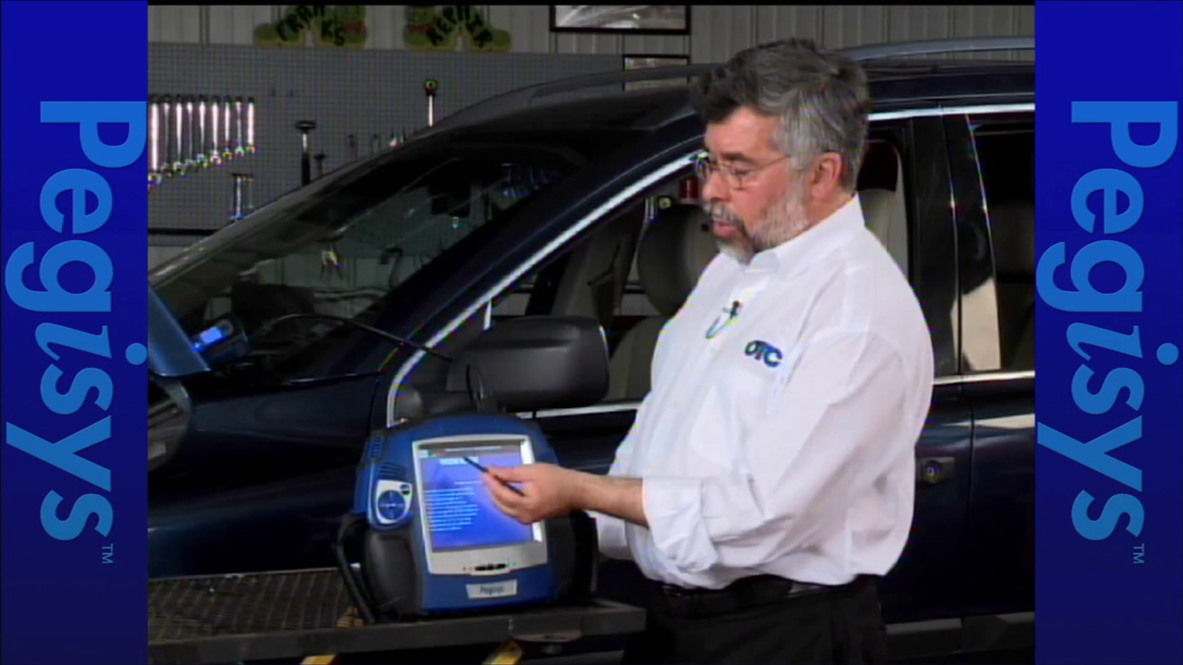
{"action": "left_click", "coordinate": [502, 471]}
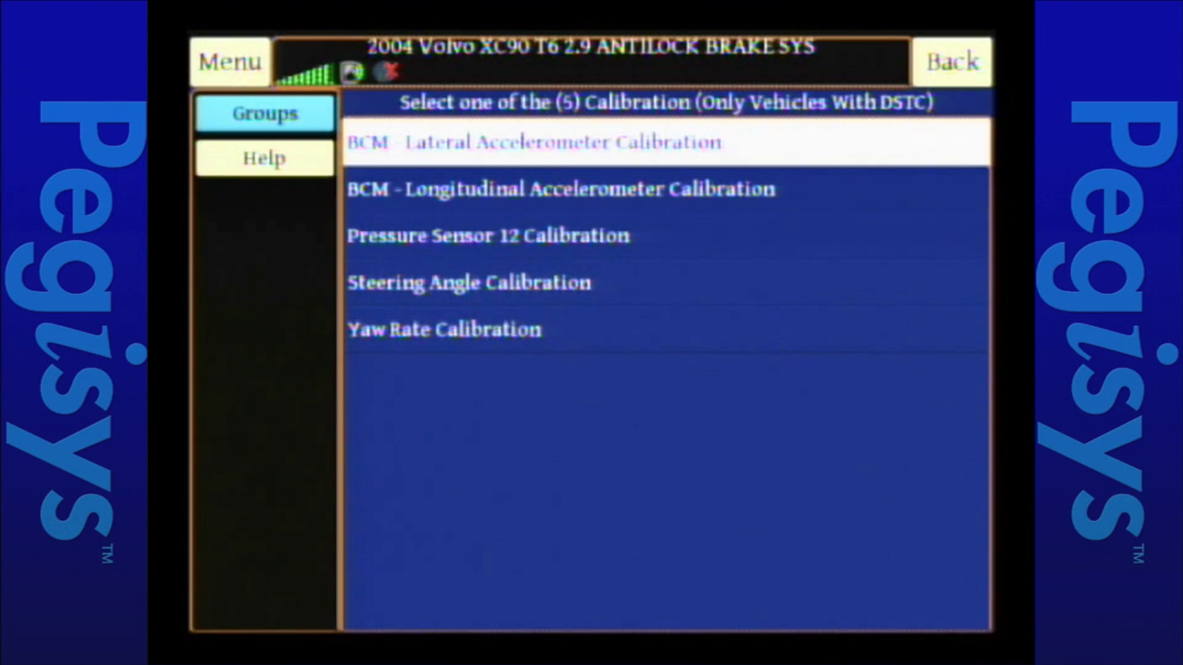
{"action": "left_click", "coordinate": [468, 283]}
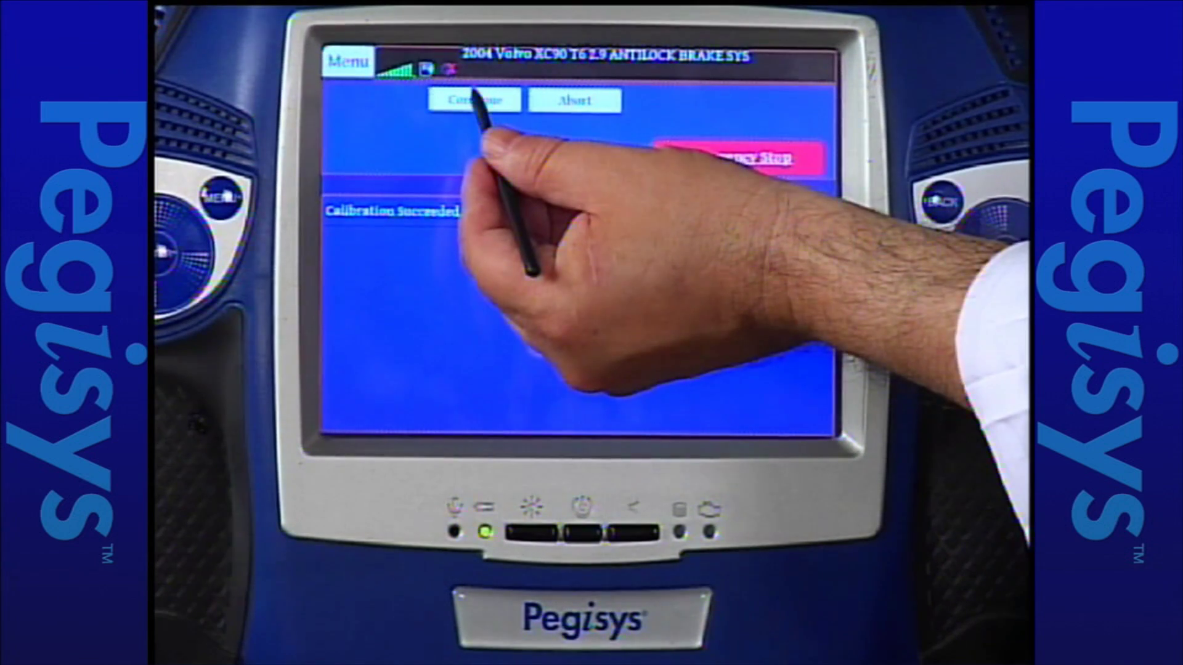
Dismiss the Steering Angle Calibration Succeeded message to get back to the five-item list.
{"action": "left_click", "coordinate": [473, 98]}
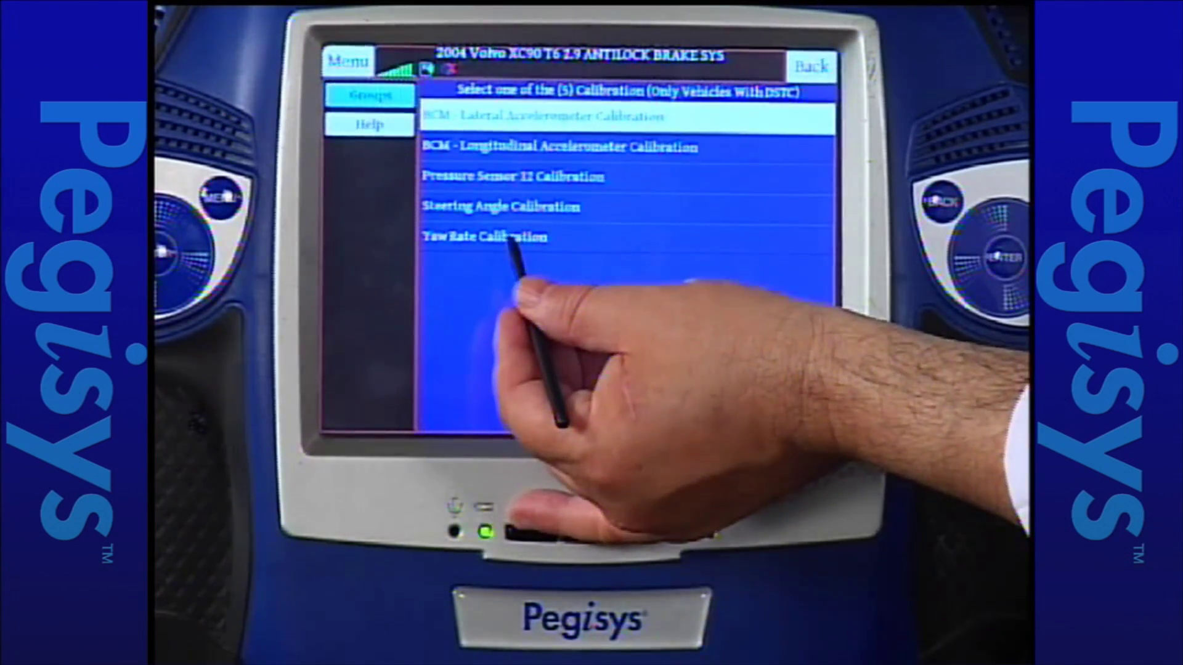
Open Yaw Rate Calibration and continue past its note to start the calibration.
{"action": "left_click", "coordinate": [517, 237]}
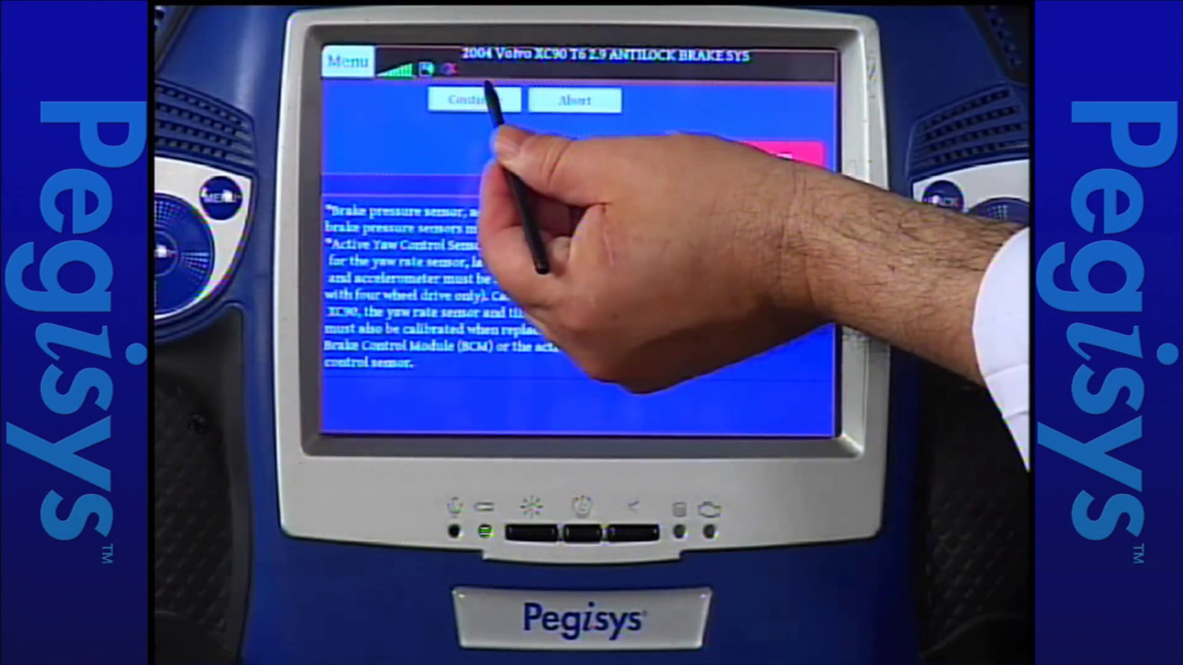
{"action": "left_click", "coordinate": [476, 100]}
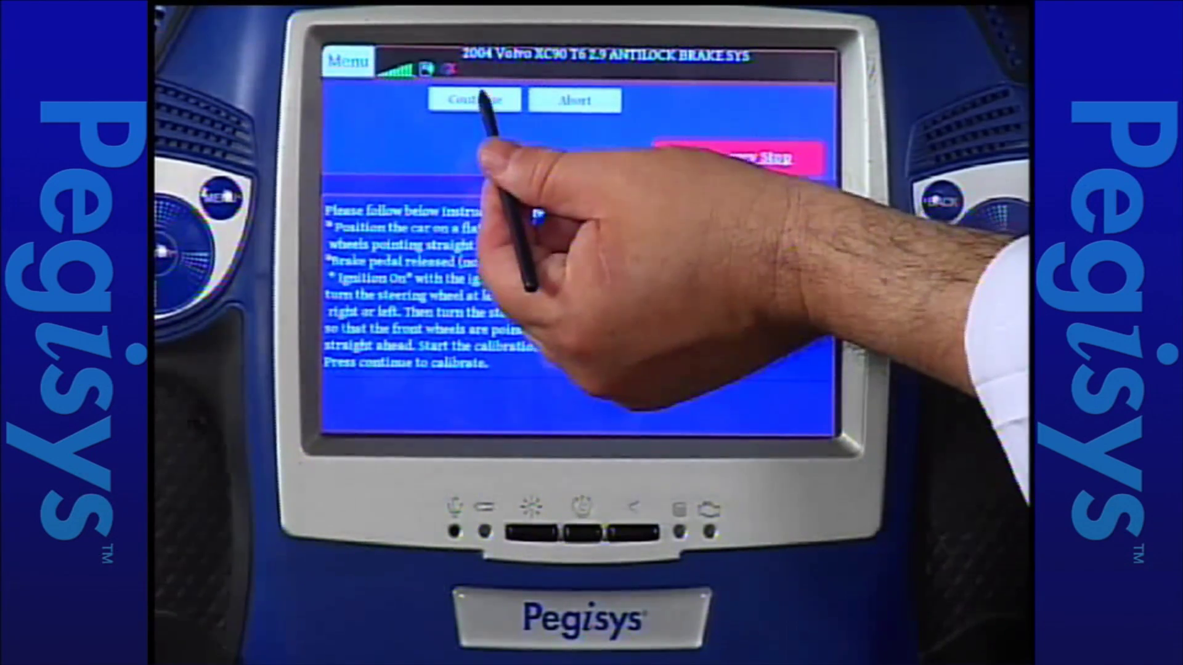
{"action": "left_click", "coordinate": [475, 99]}
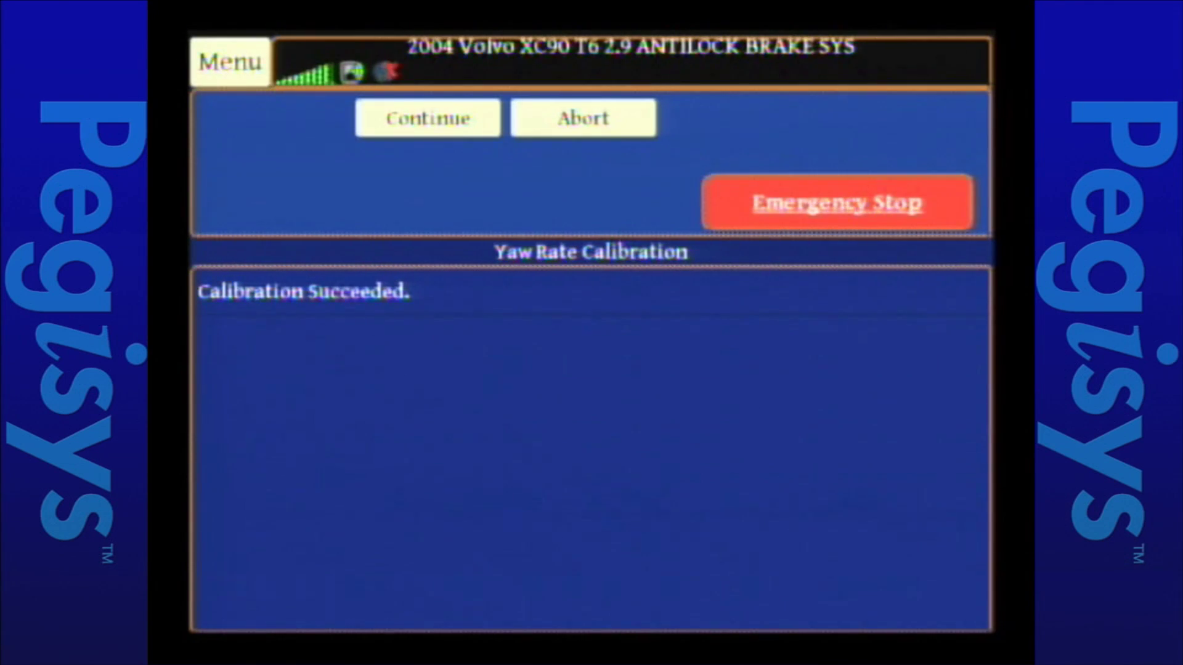
Leave the Yaw Rate Calibration Succeeded screen for the five-calibration list.
{"action": "left_click", "coordinate": [427, 118]}
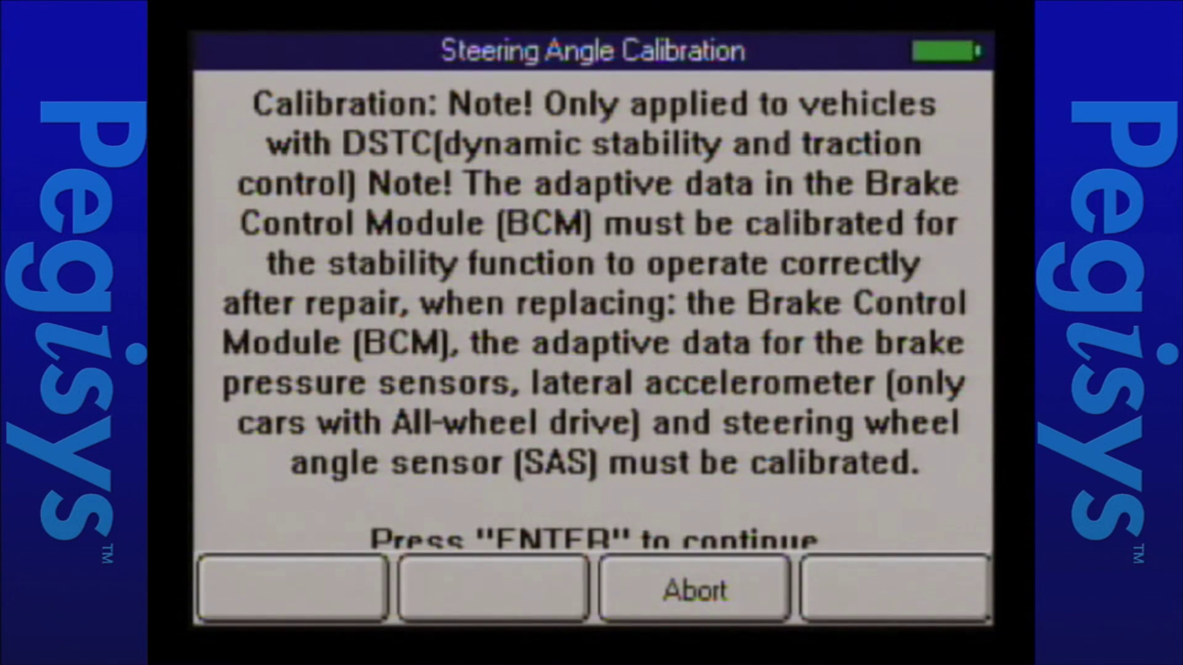
Page past the Steering Angle Calibration note with Enter and start the calibration.
{"action": "key", "text": "Return"}
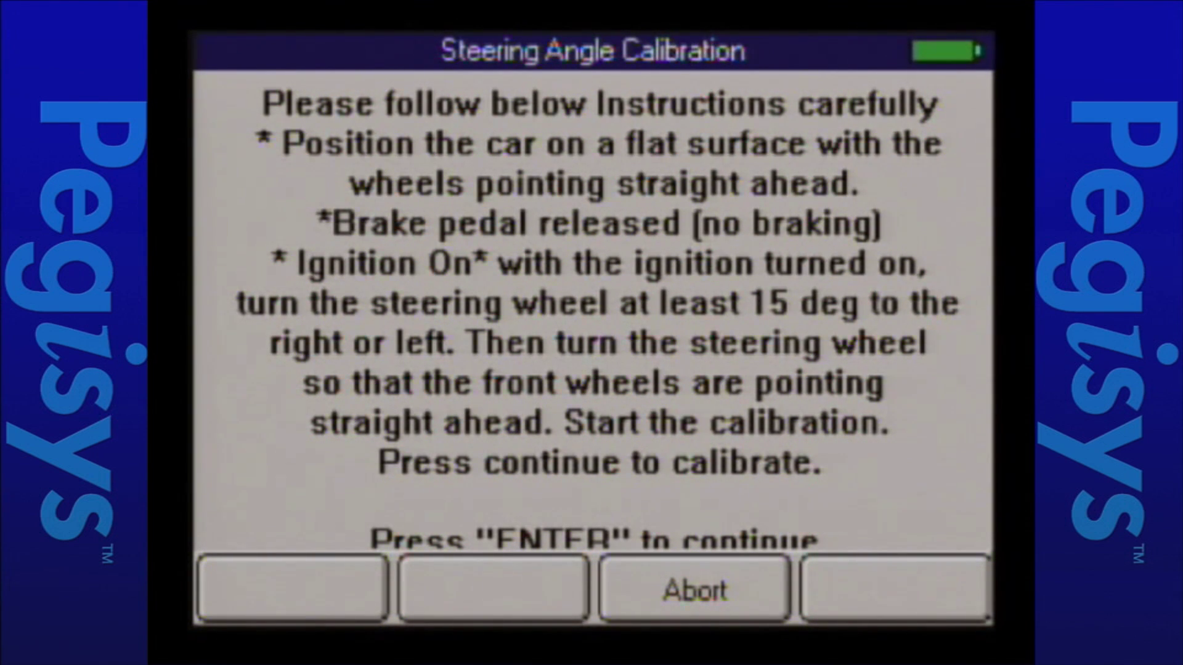
{"action": "key", "text": "Return"}
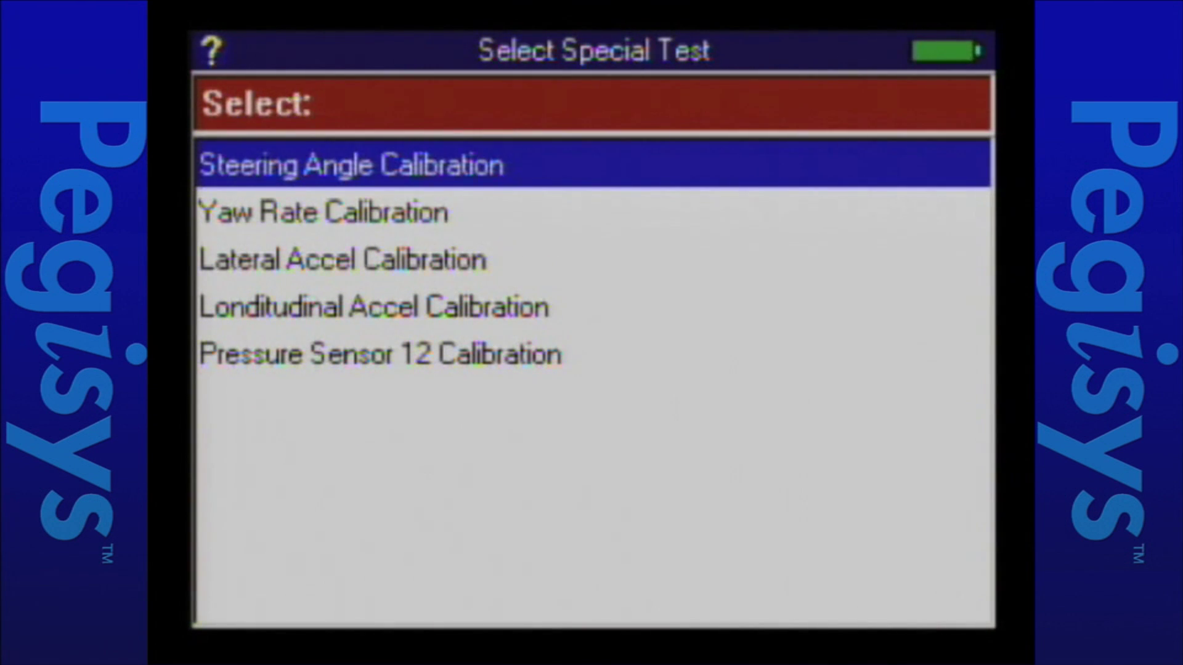
Run Yaw Rate Calibration through its note pages to Calibration Succeeded and return to Select Special Test.
{"action": "key", "text": "Down"}
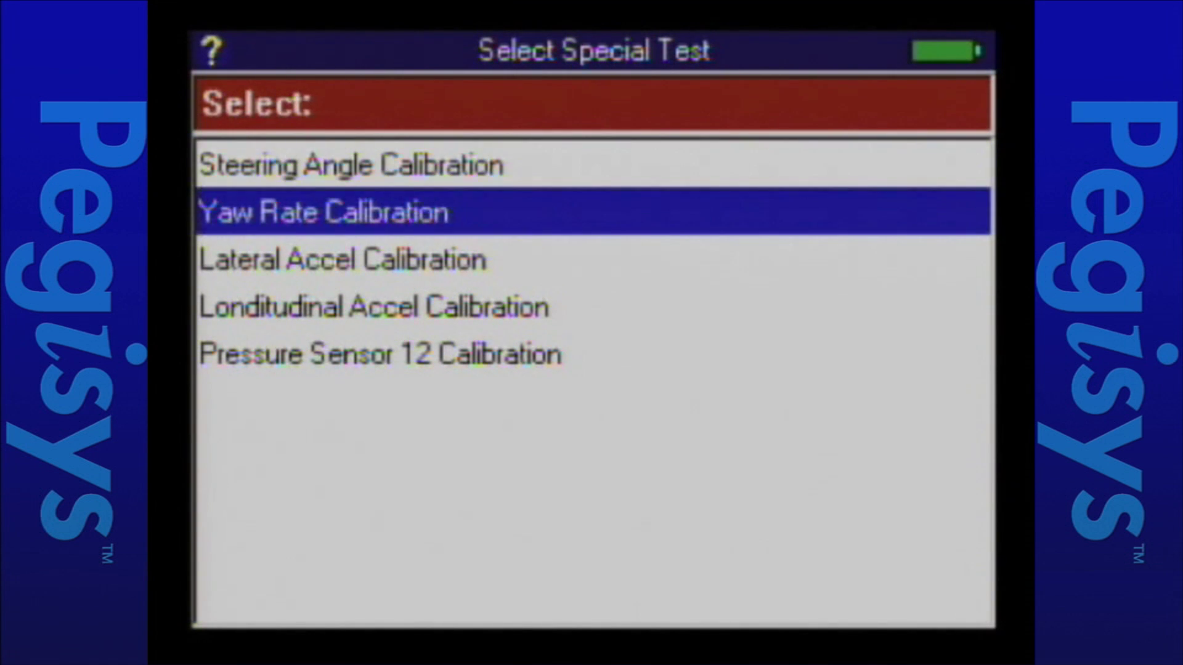
{"action": "key", "text": "Return"}
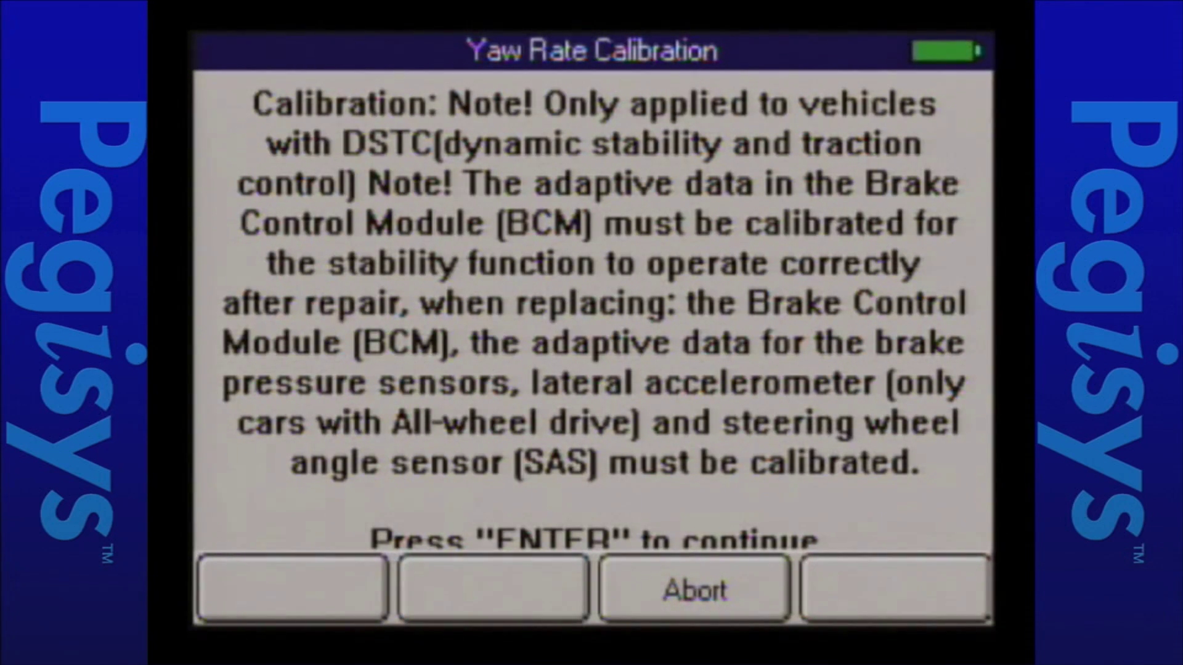
{"action": "key", "text": "Return"}
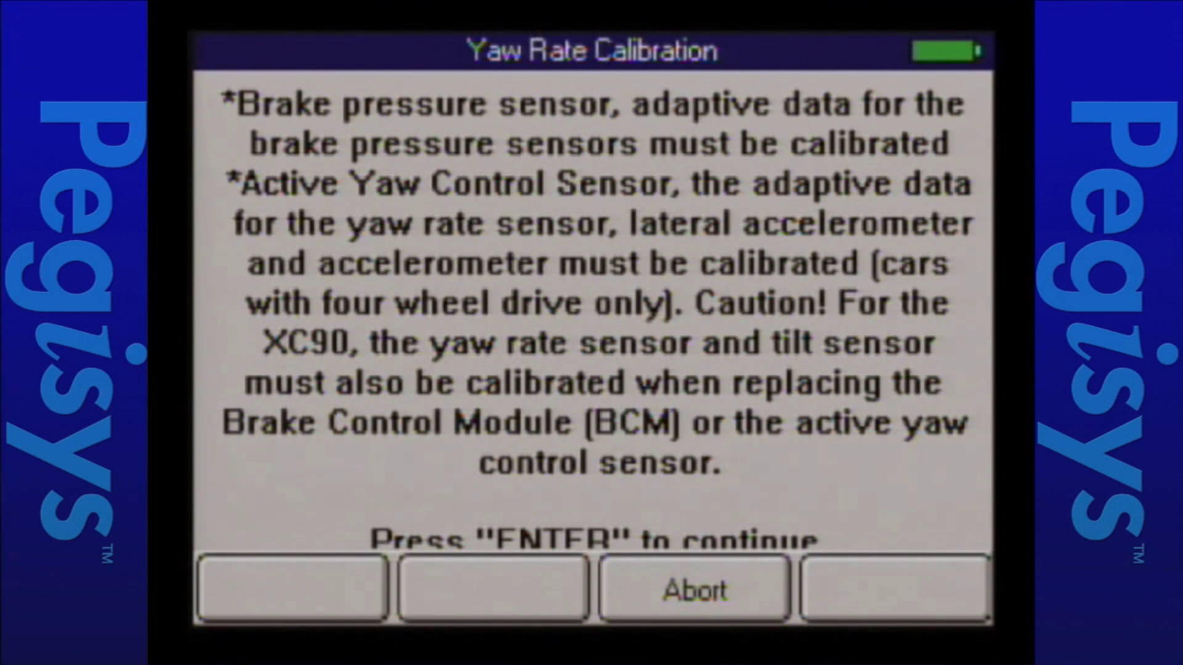
{"action": "key", "text": "Return"}
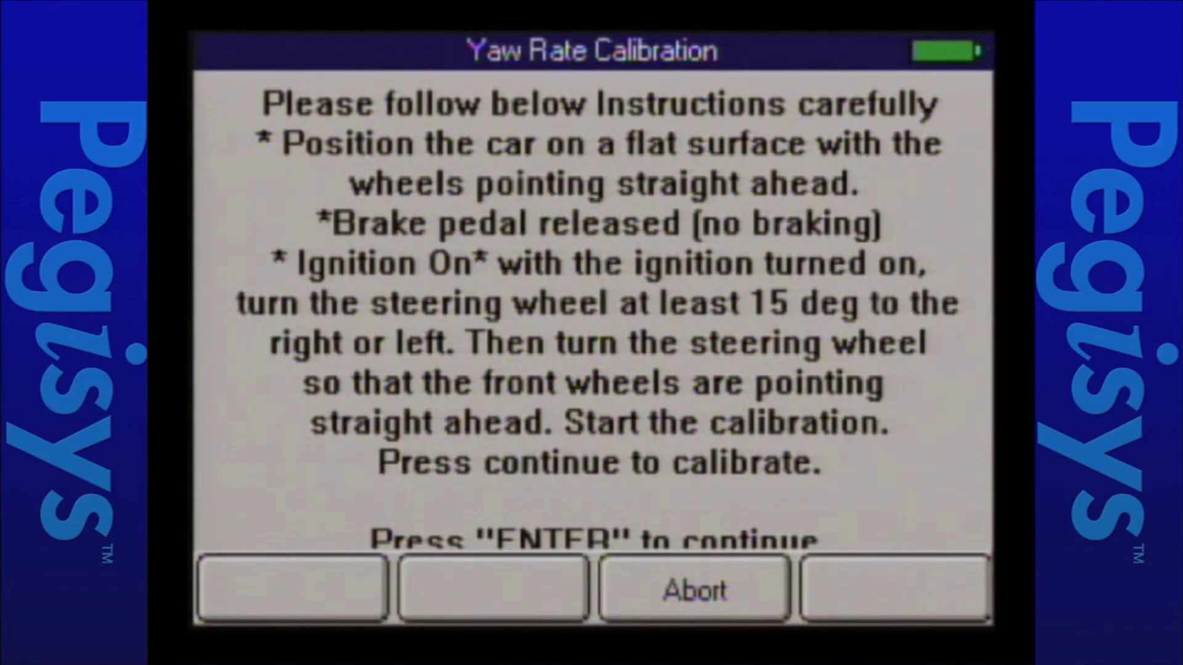
{"action": "key", "text": "Return"}
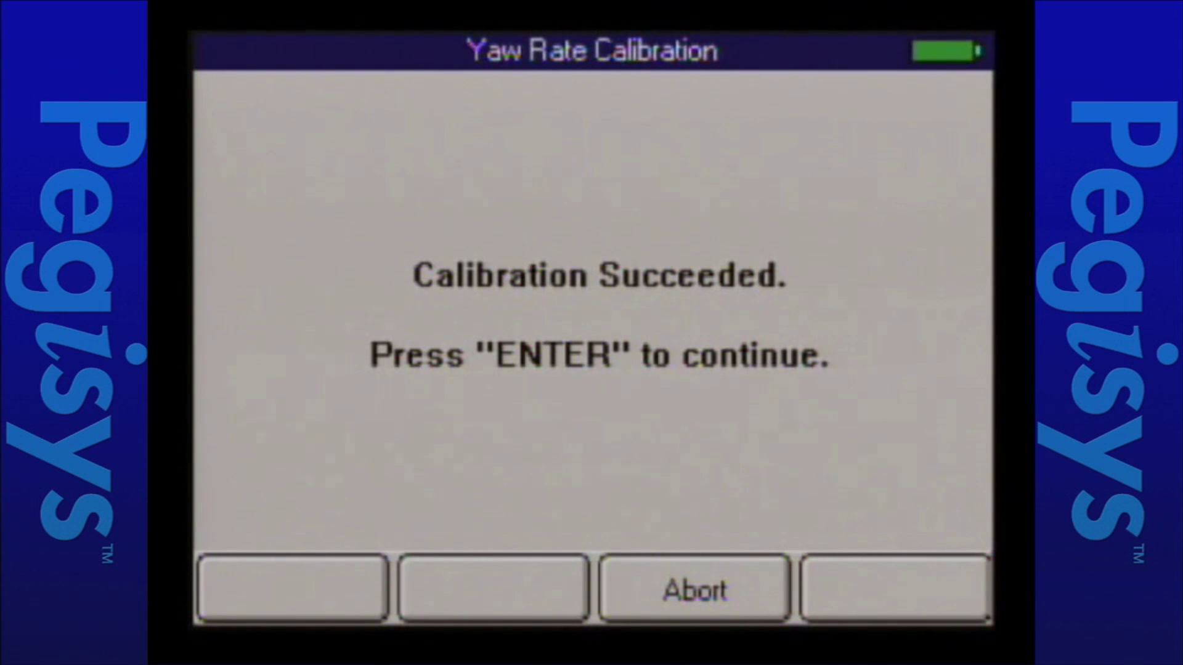
{"action": "key", "text": "Return"}
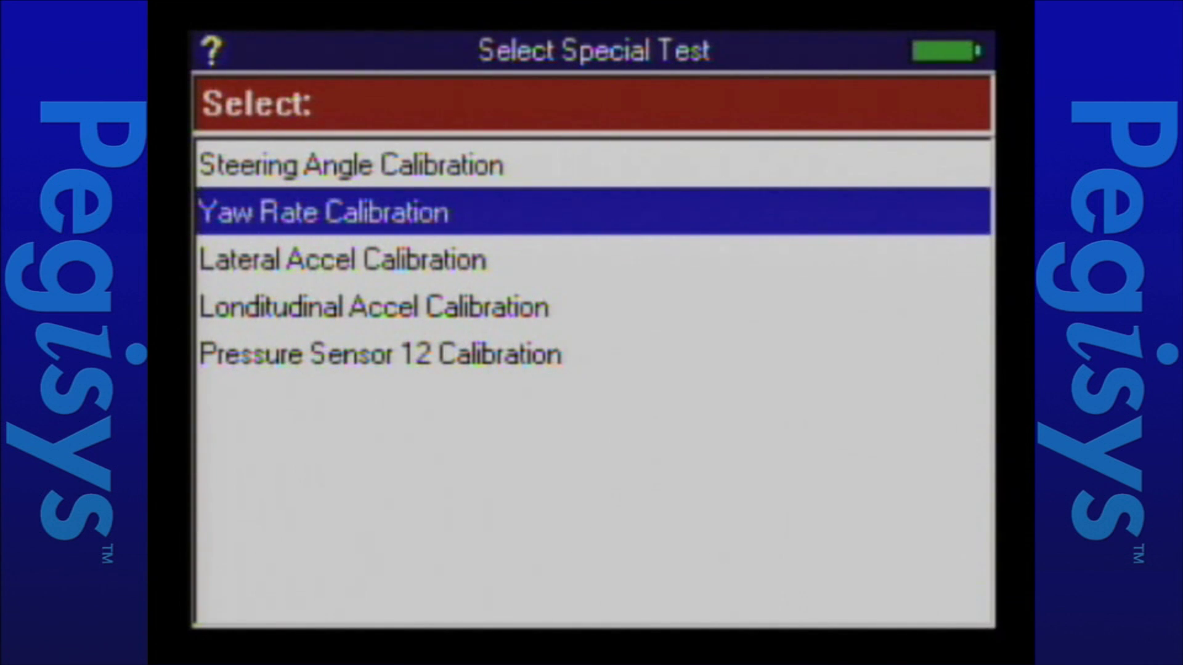
{"action": "key", "text": "Down"}
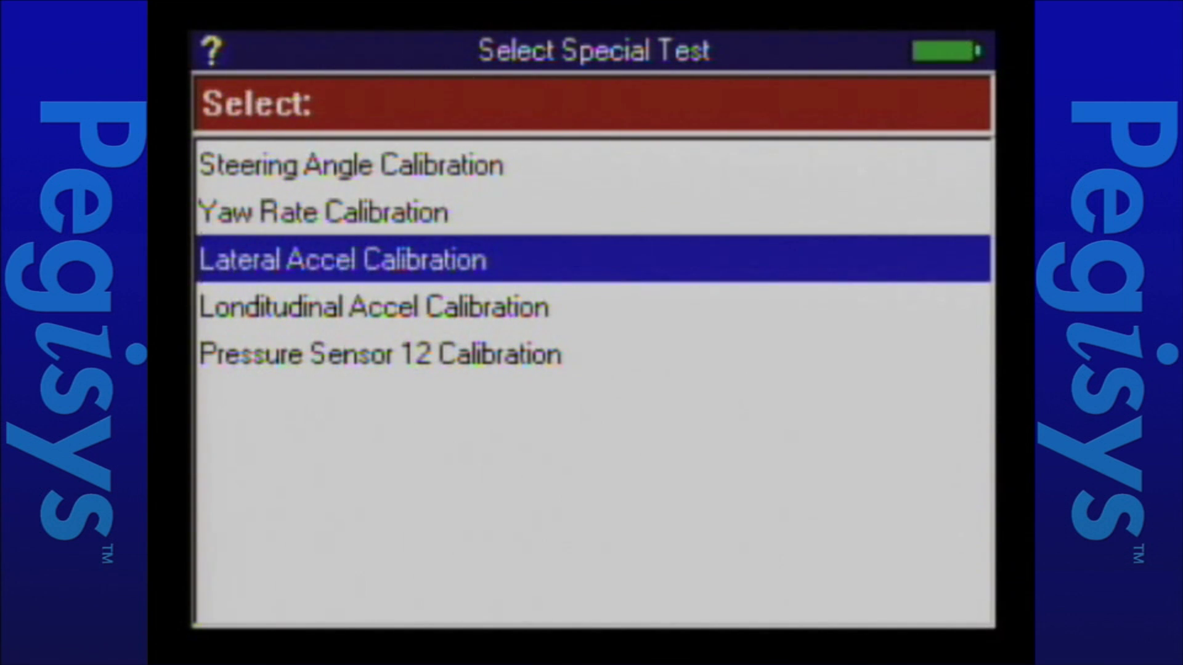
Run Lateral Accel Calibration through its note and preparation pages to Calibration Succeeded.
{"action": "key", "text": "Return"}
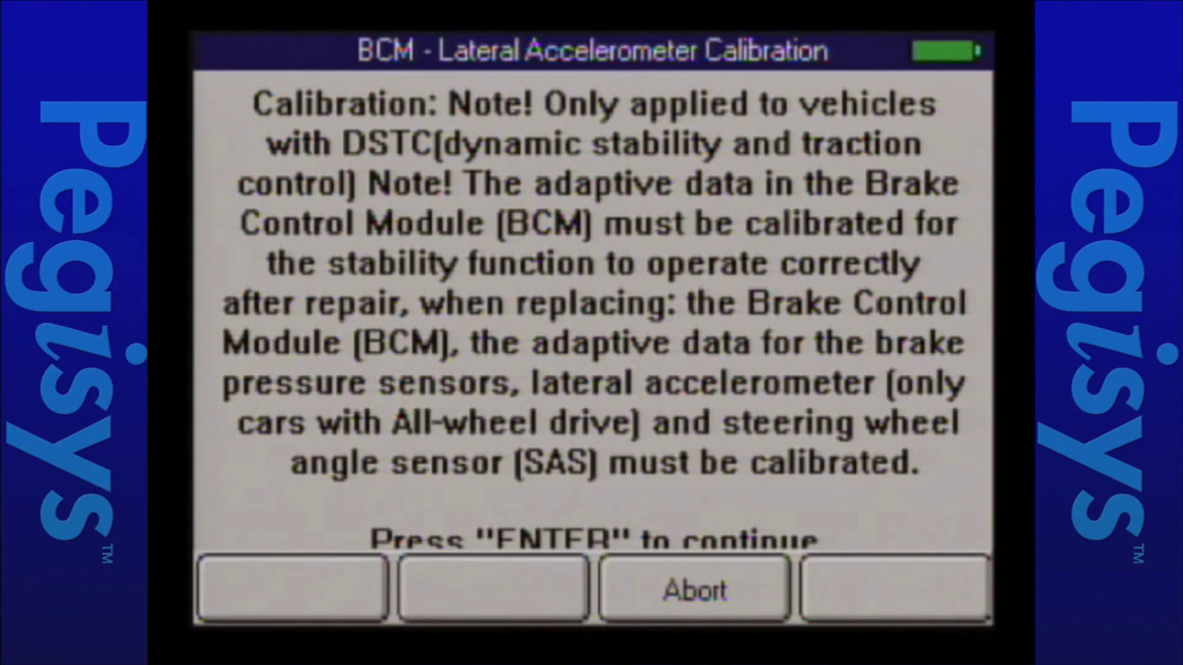
{"action": "key", "text": "Return"}
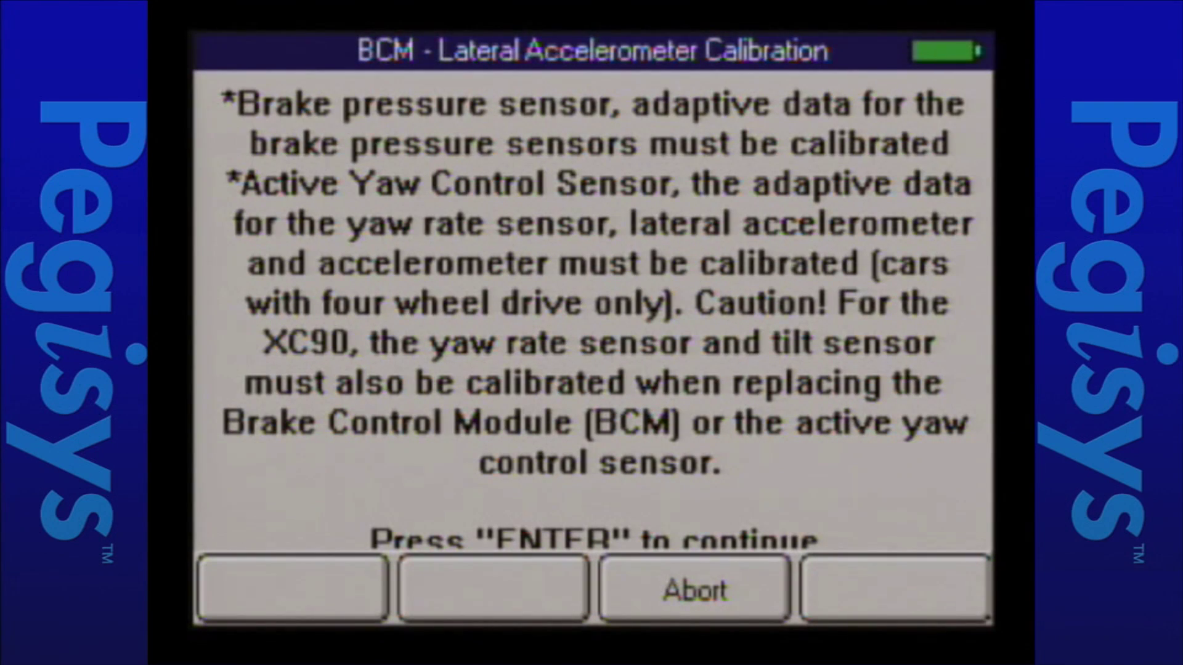
{"action": "key", "text": "Return"}
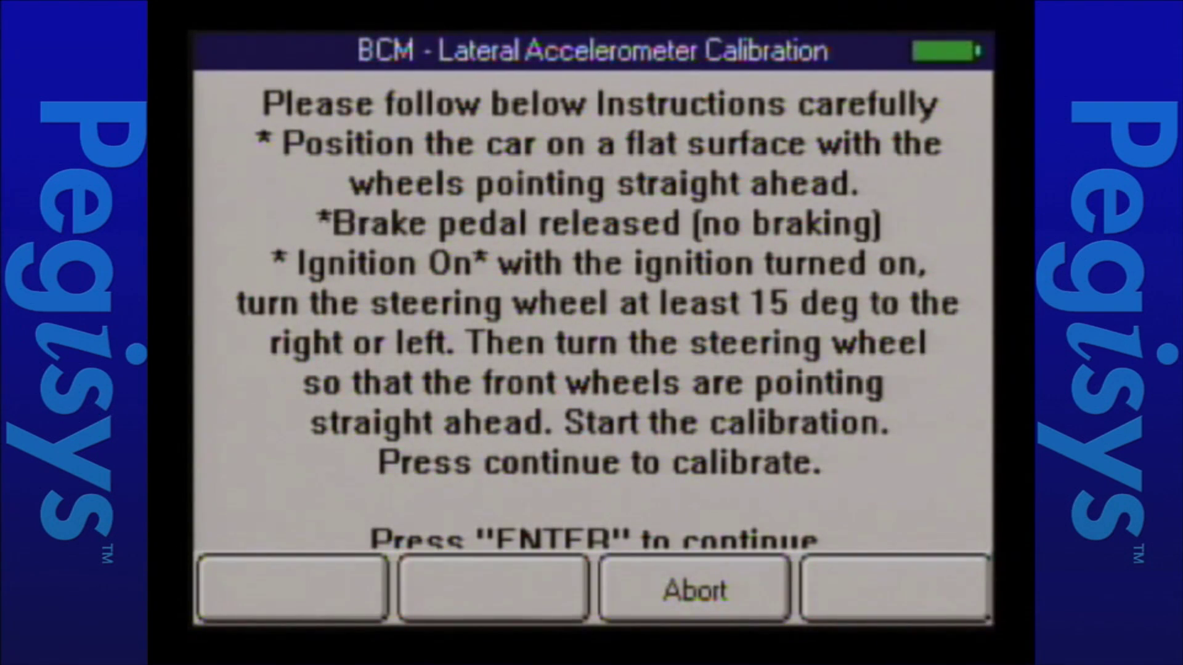
{"action": "key", "text": "Return"}
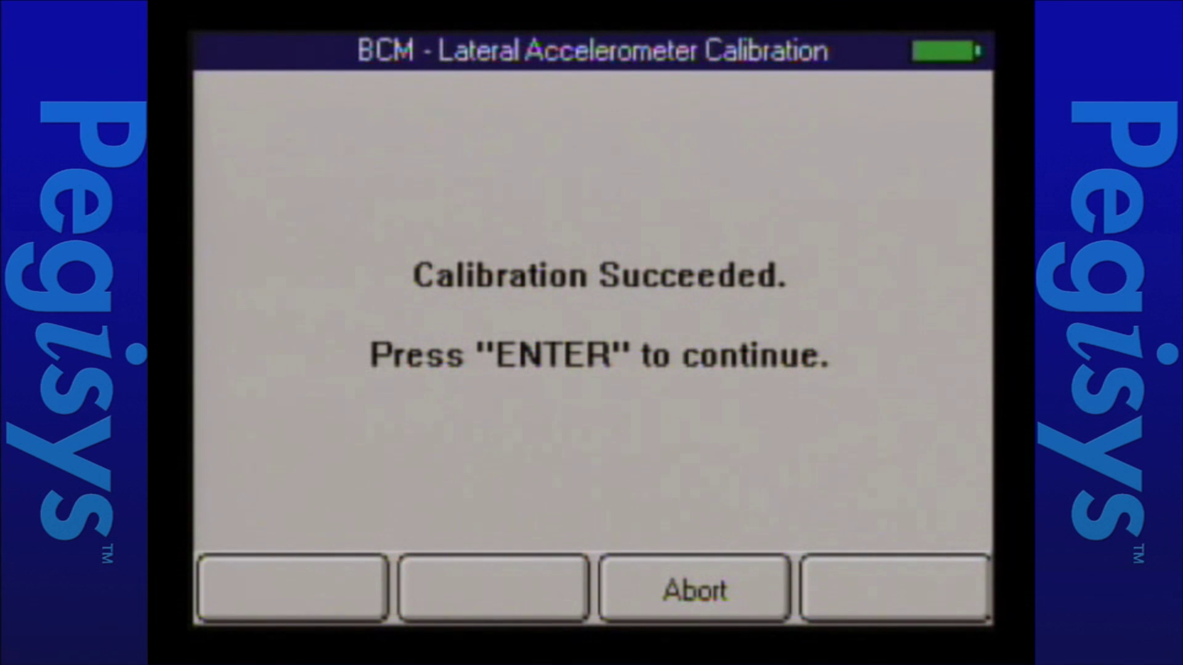
{"action": "key", "text": "Return"}
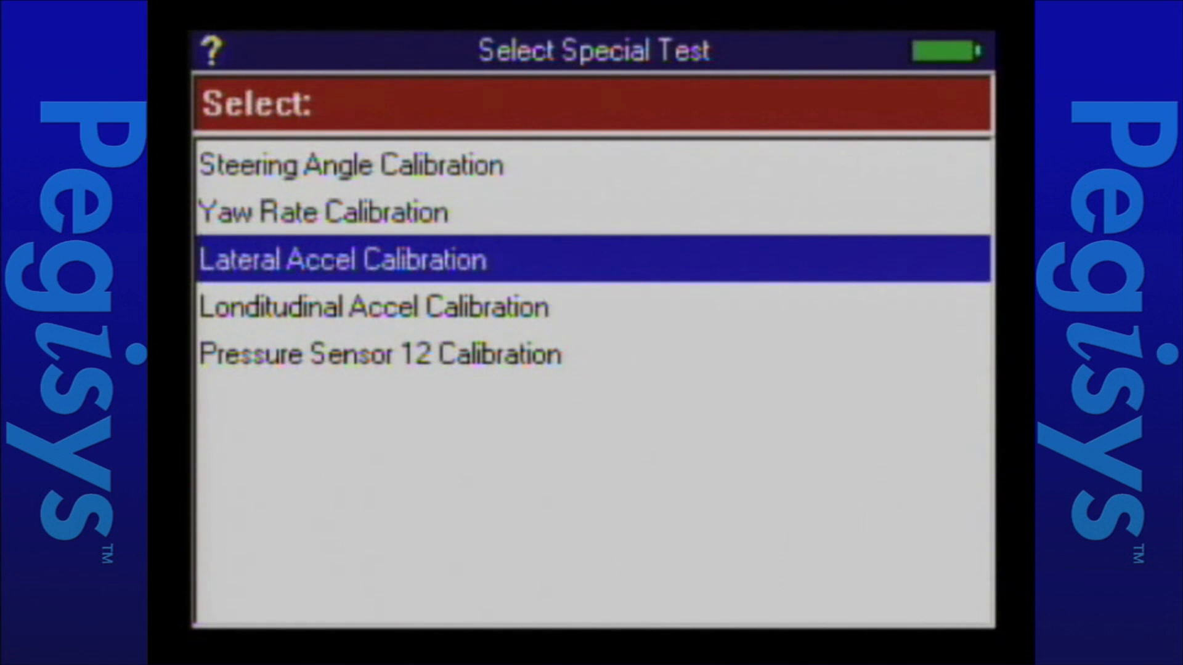
Select Londitudinal Accel Calibration and run it through its note pages to Calibration Succeeded.
{"action": "key", "text": "Down"}
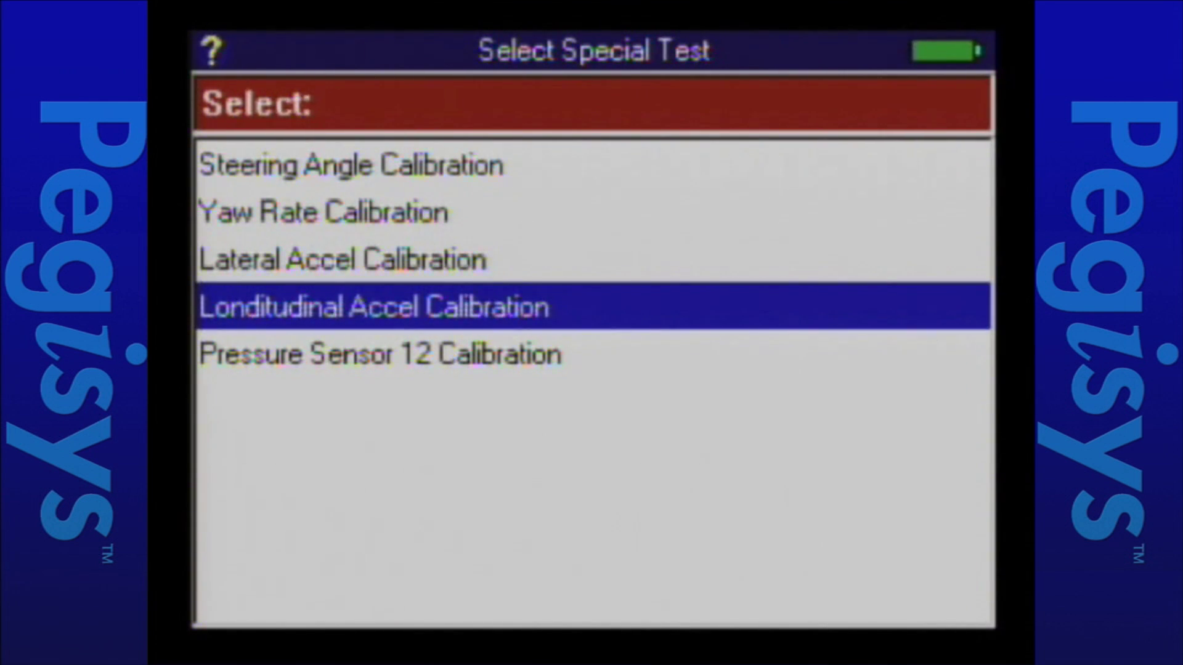
{"action": "key", "text": "Return"}
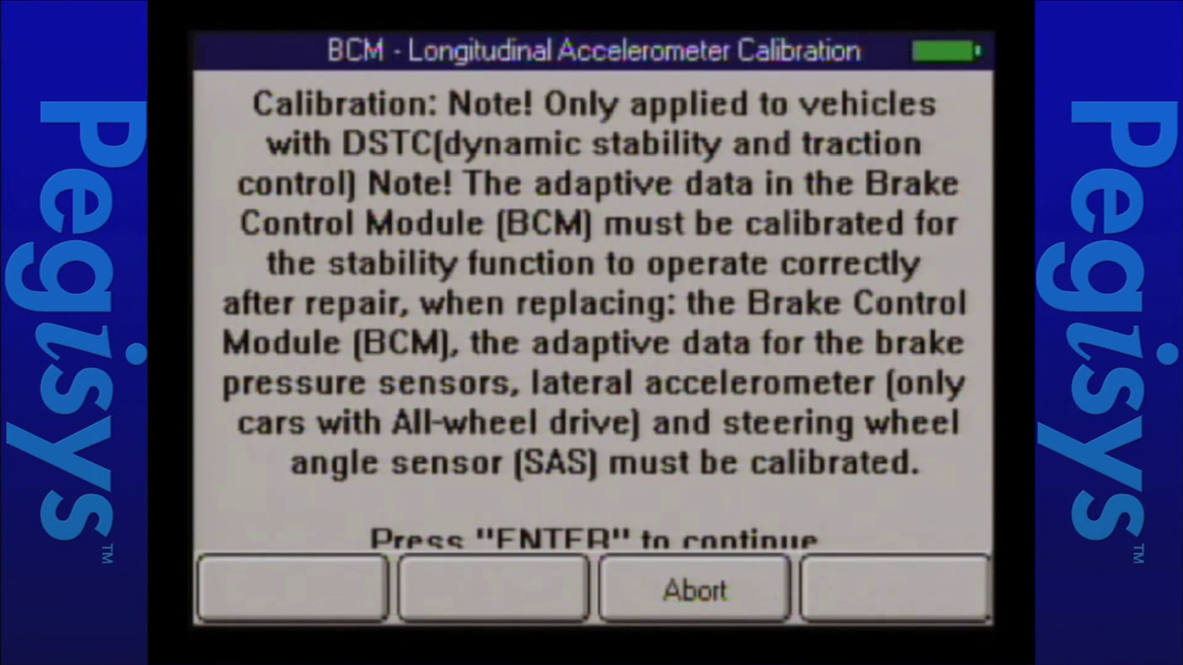
{"action": "key", "text": "Return"}
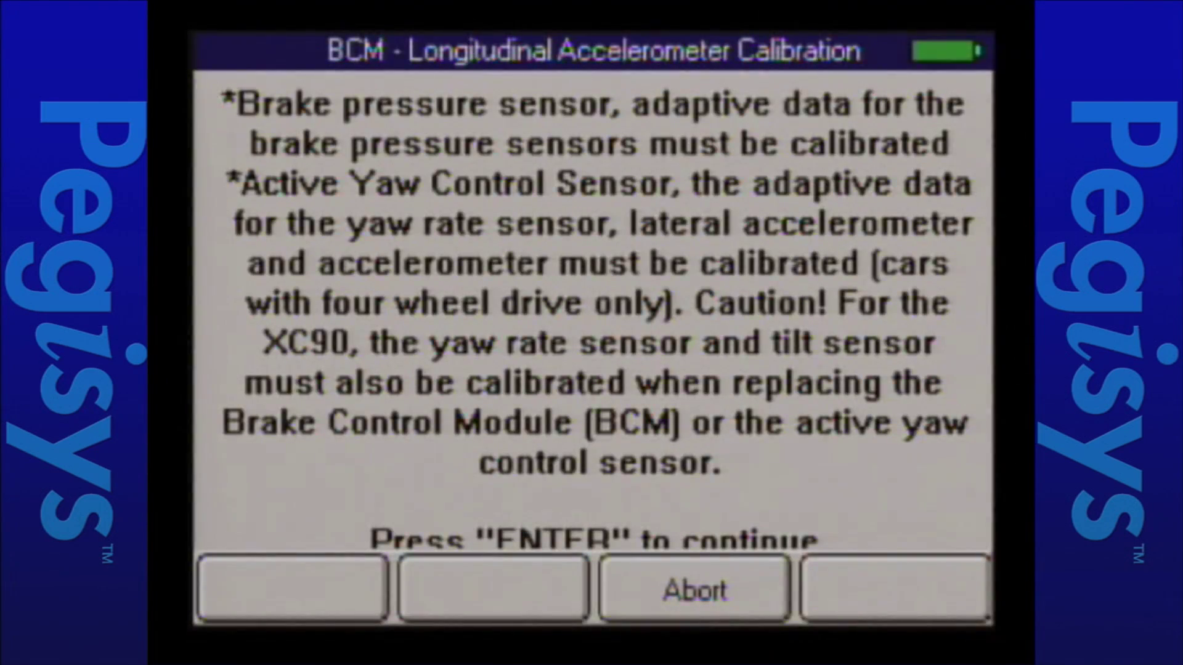
{"action": "key", "text": "Return"}
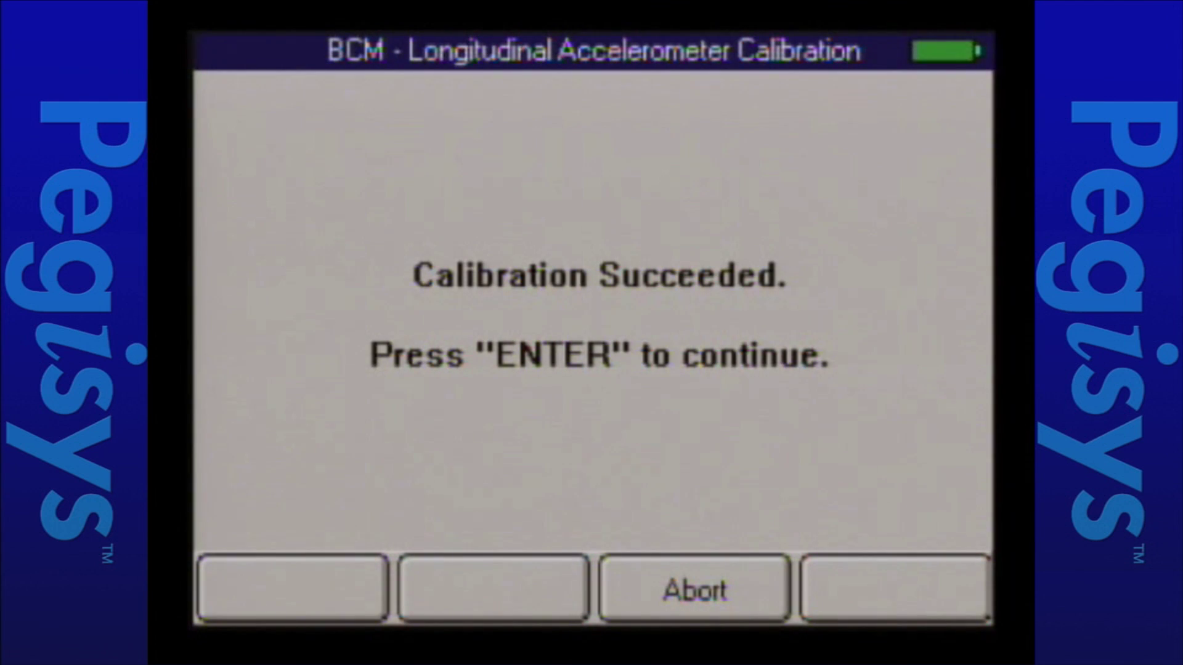
{"action": "key", "text": "Return"}
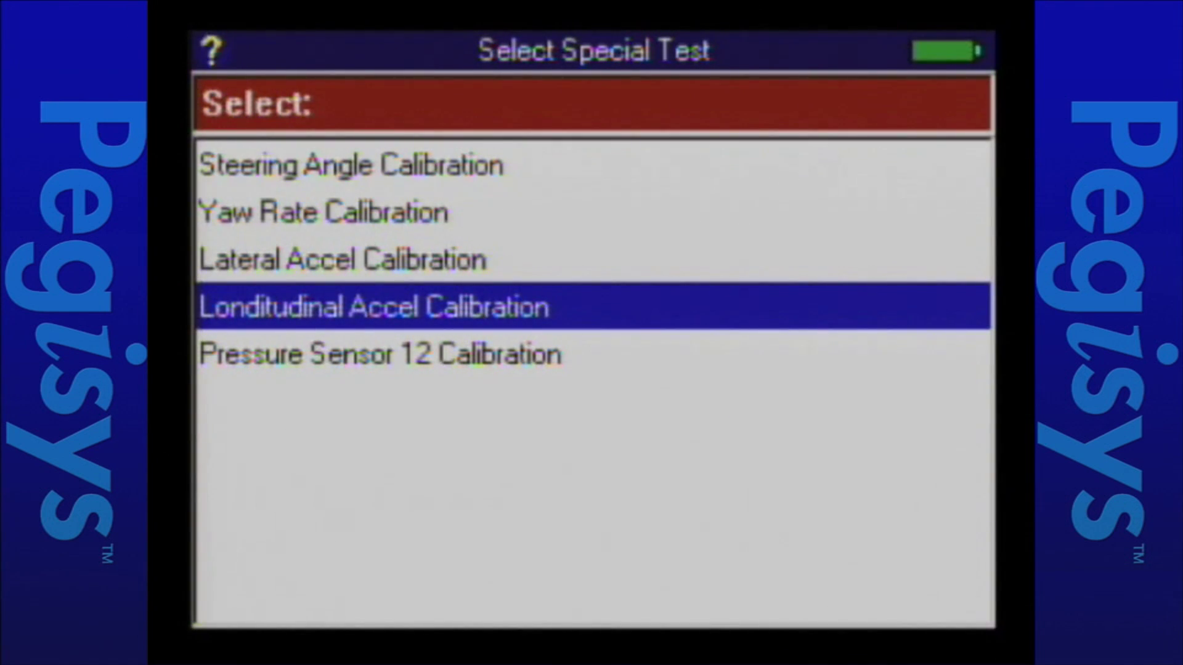
Select Pressure Sensor 12 Calibration and page through its note to the preparation instructions.
{"action": "key", "text": "Down"}
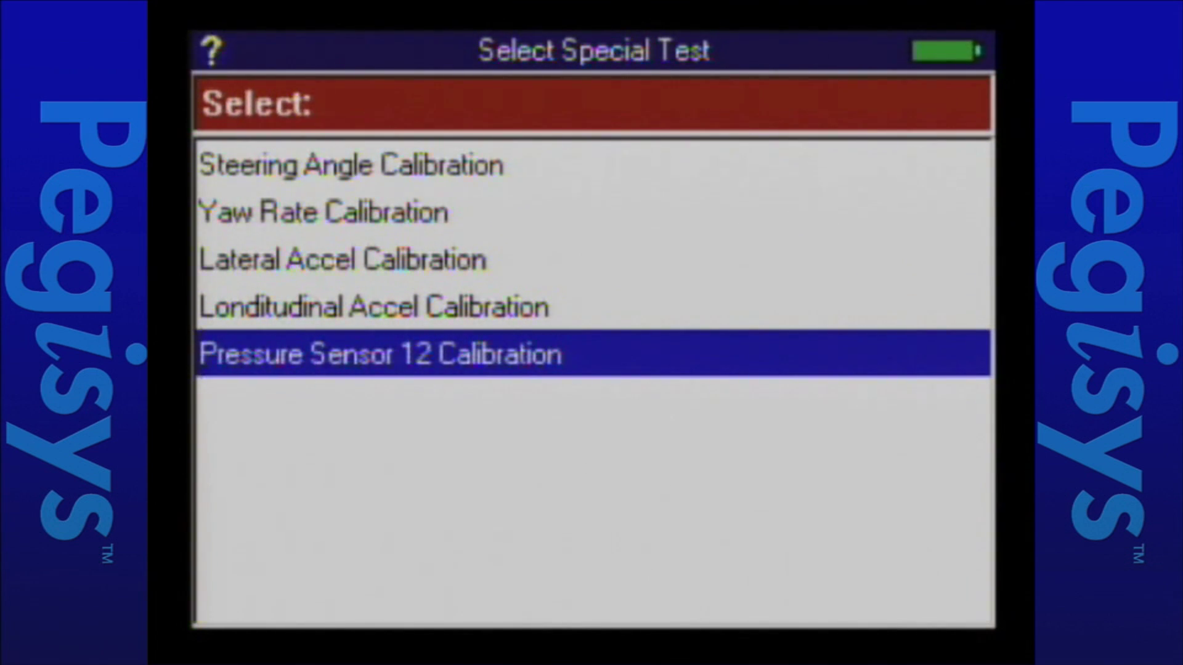
{"action": "key", "text": "Return"}
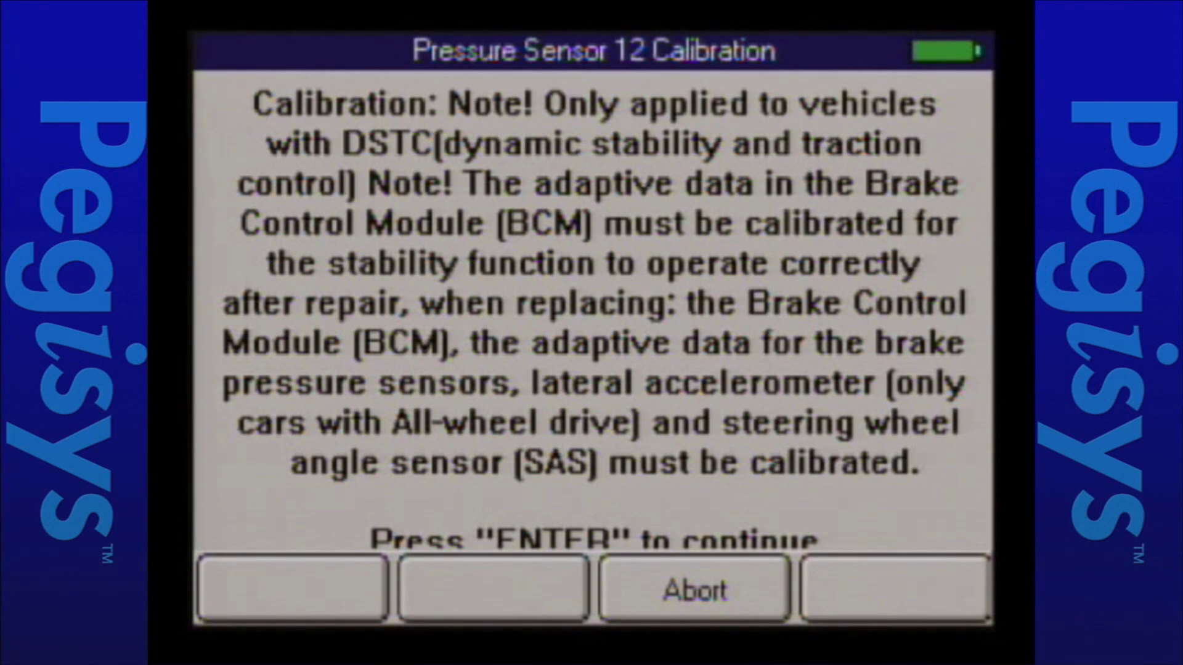
{"action": "key", "text": "Return"}
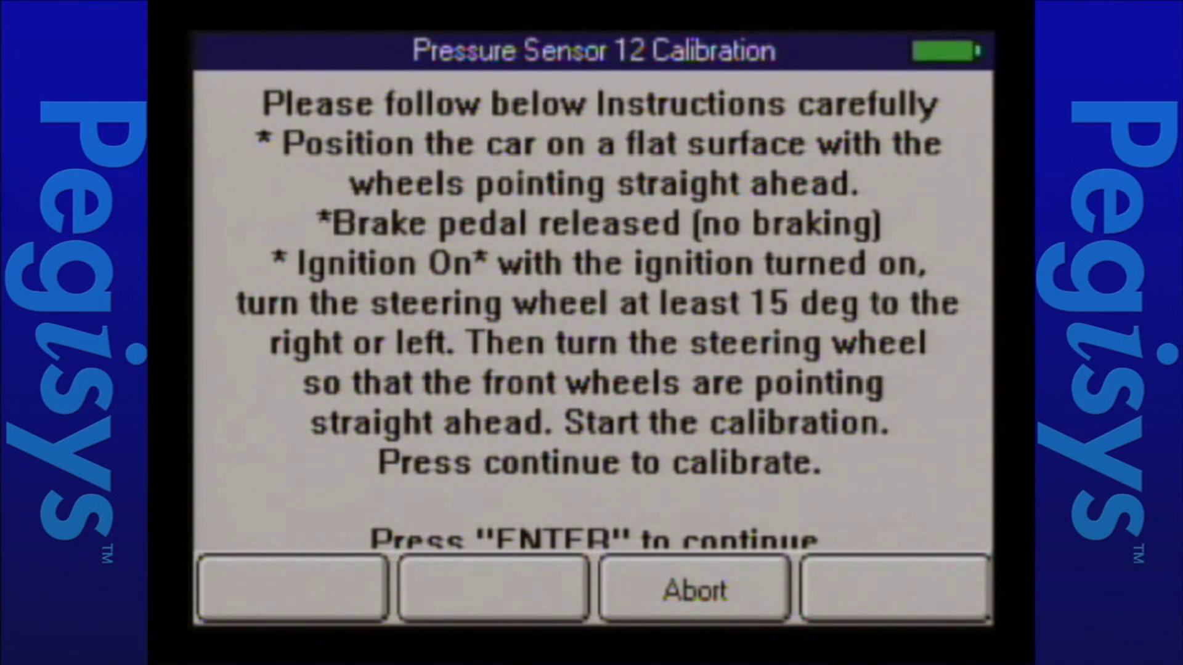
Run the Pressure Sensor 12 calibration and wait for Calibration Succeeded.
{"action": "key", "text": "Return"}
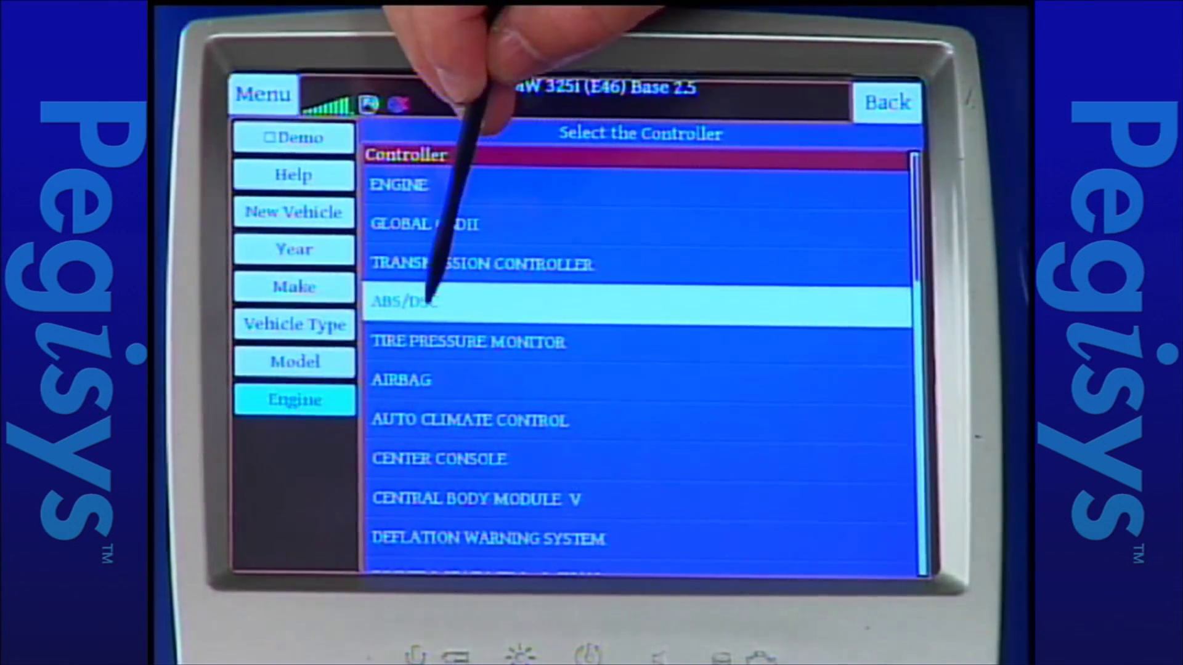
Select the ABS/DSC controller, DSC - MK60, and the 3825-32 cable.
{"action": "left_click", "coordinate": [431, 300]}
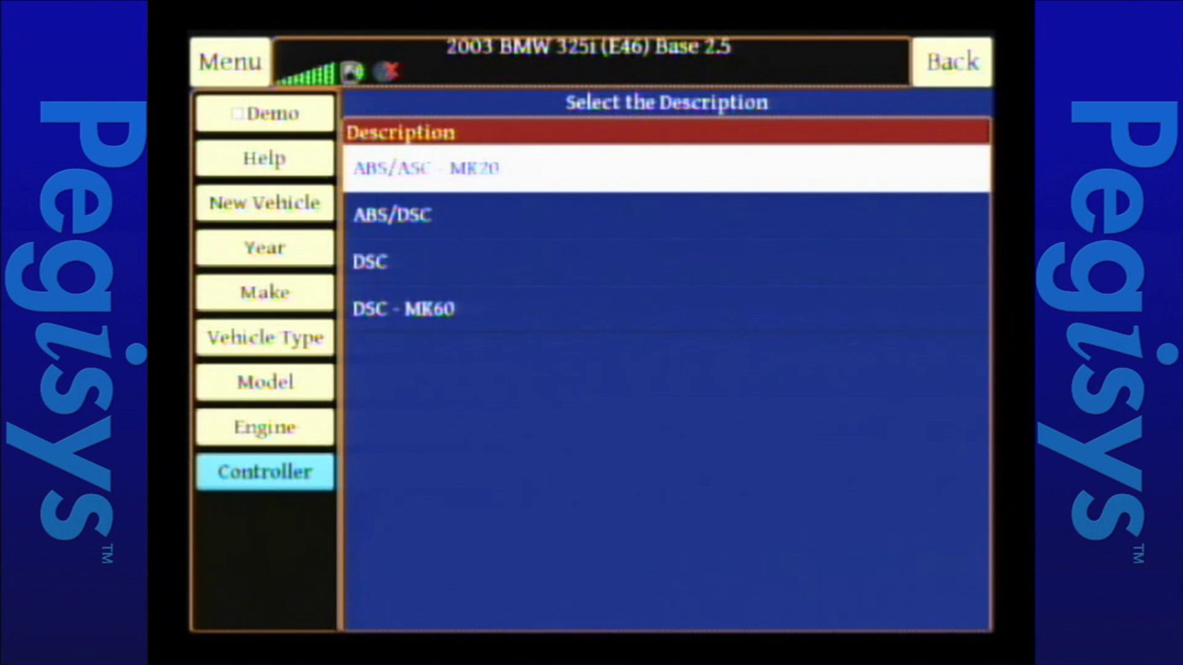
{"action": "left_click", "coordinate": [582, 311]}
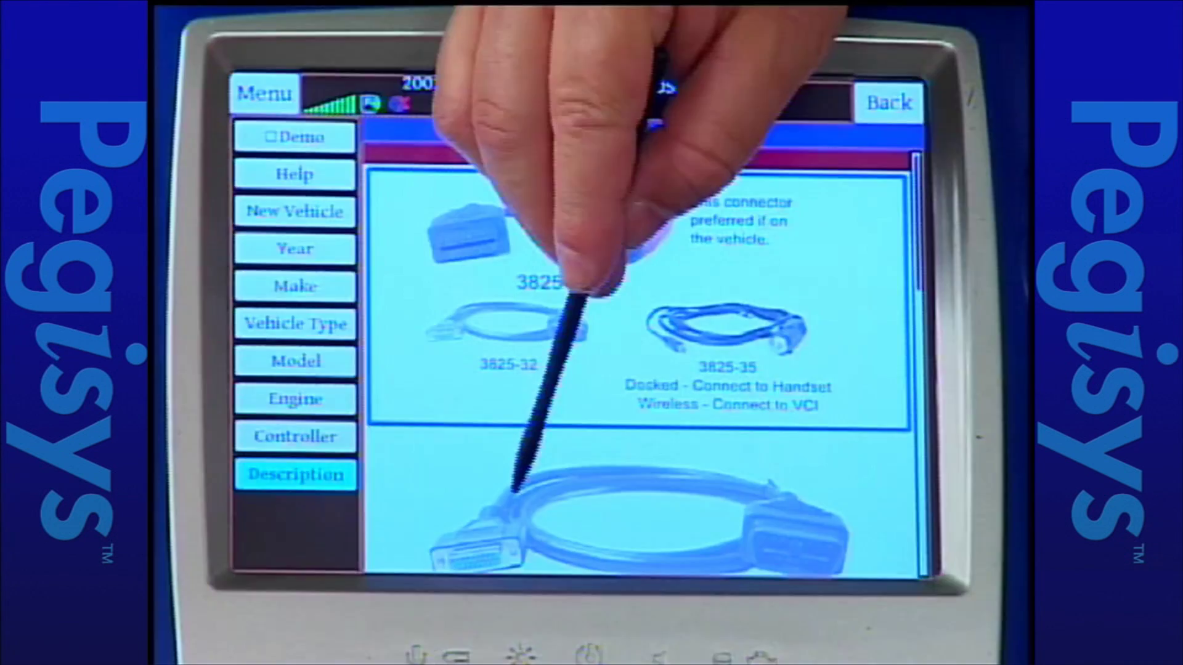
{"action": "left_click", "coordinate": [532, 548]}
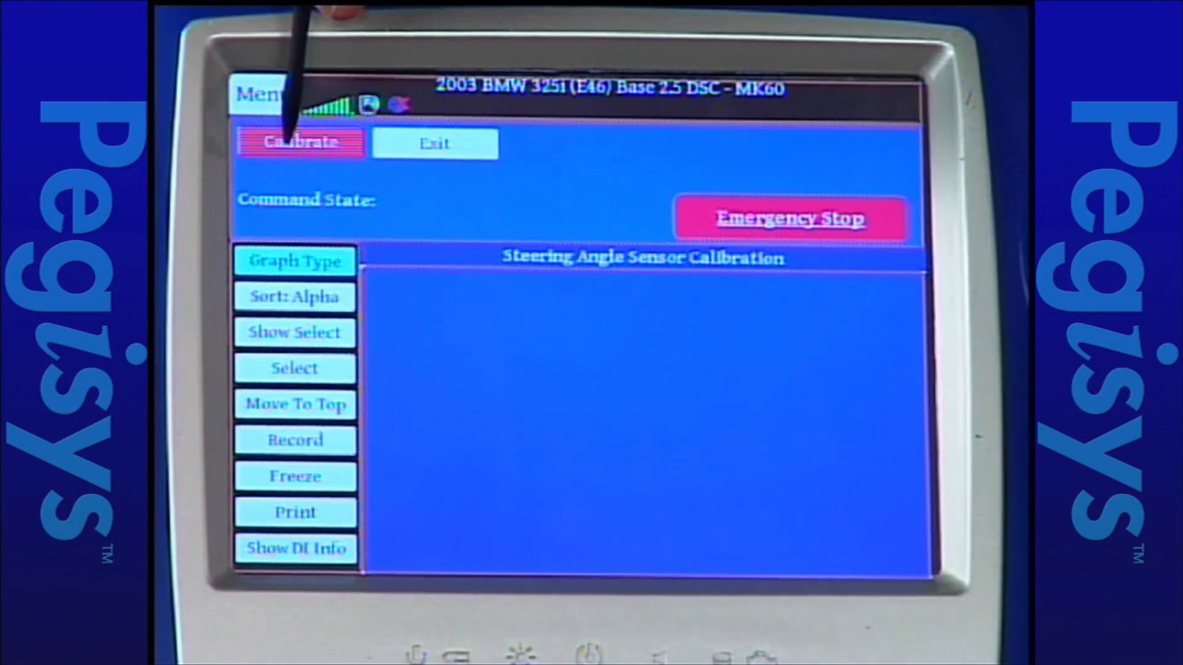
Start the steering angle sensor calibration and wait for Test complete.
{"action": "left_click", "coordinate": [295, 137]}
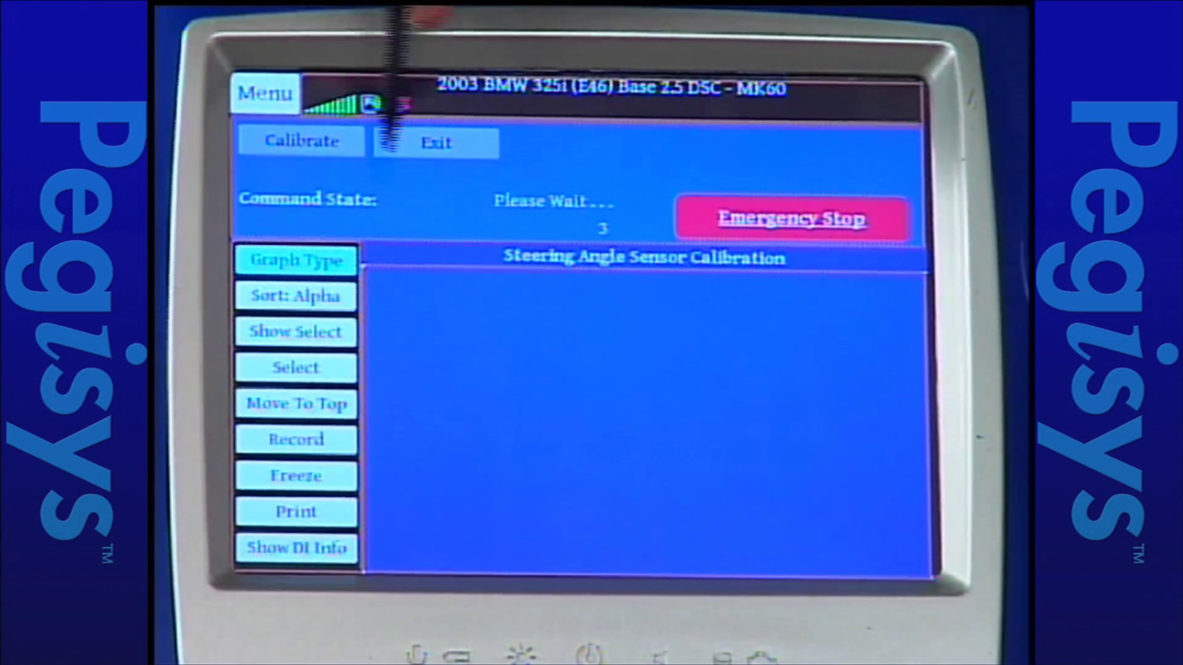